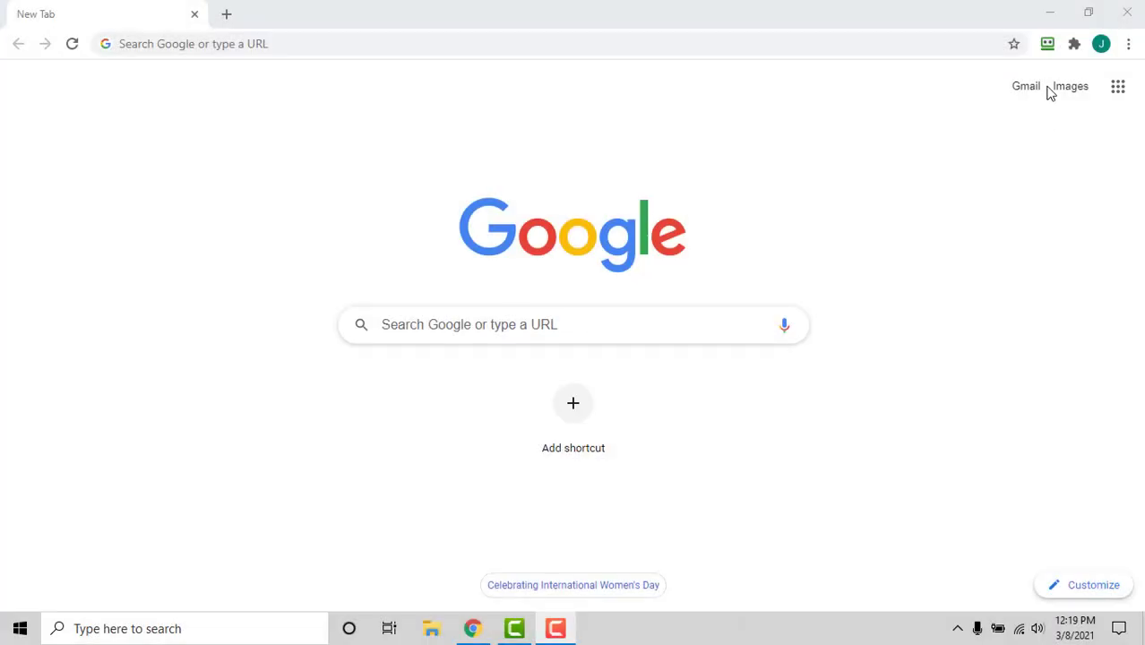
From the extension, go to the Start Page's Emergency Access section and start a new contact invitation
{"action": "left_click", "coordinate": [1046, 43]}
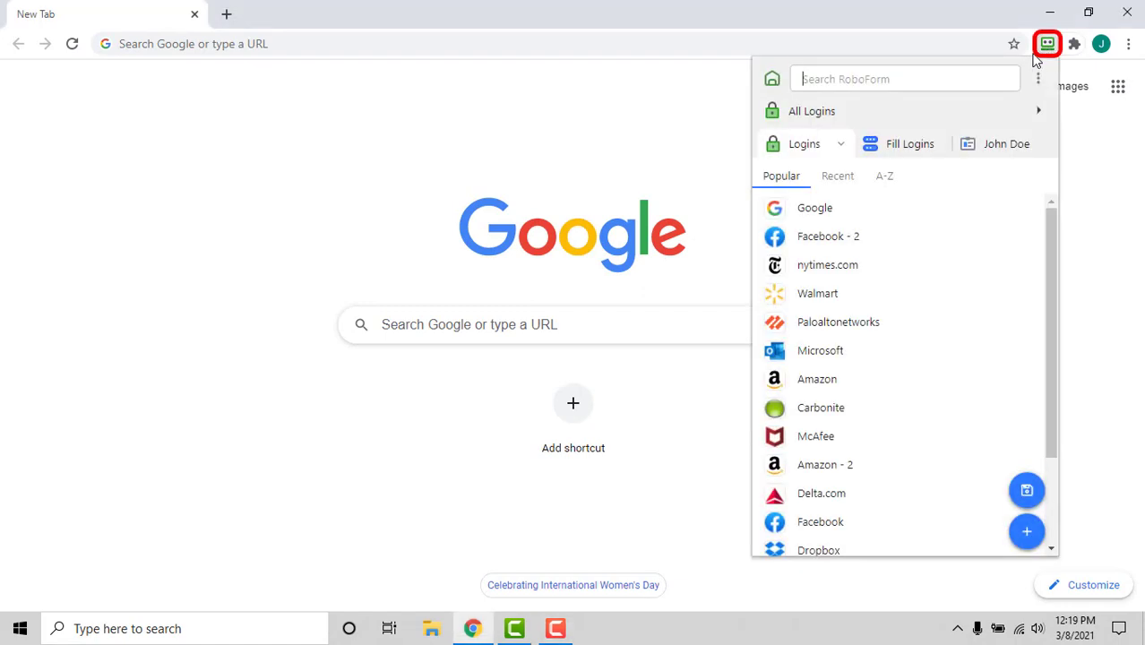
{"action": "left_click", "coordinate": [772, 83]}
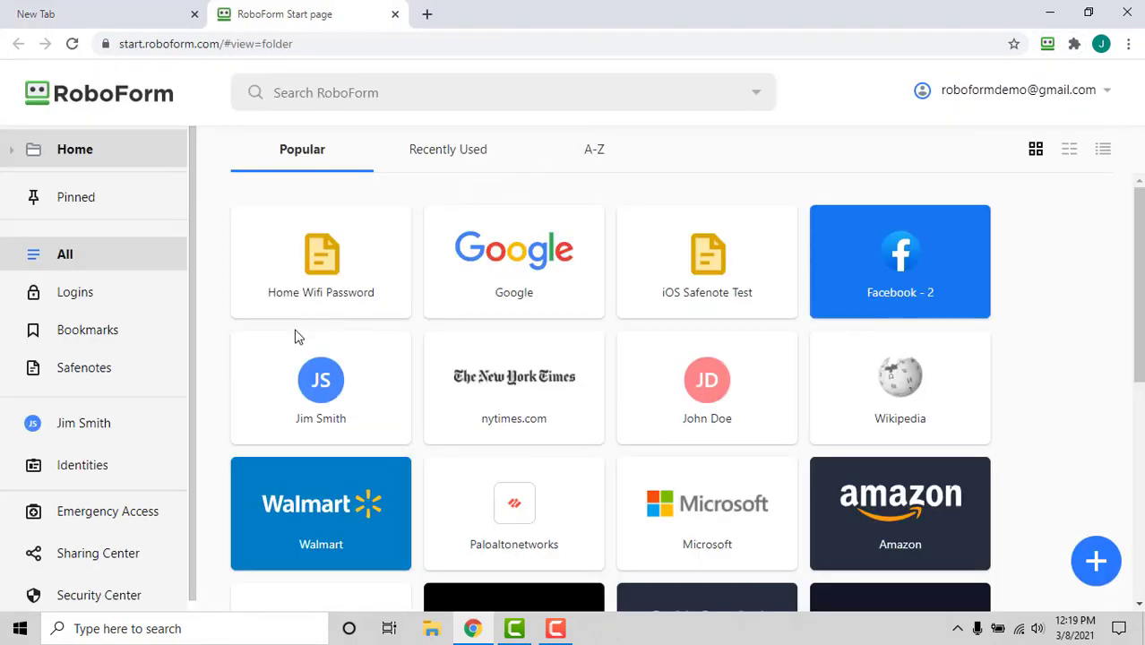
{"action": "left_click", "coordinate": [173, 524]}
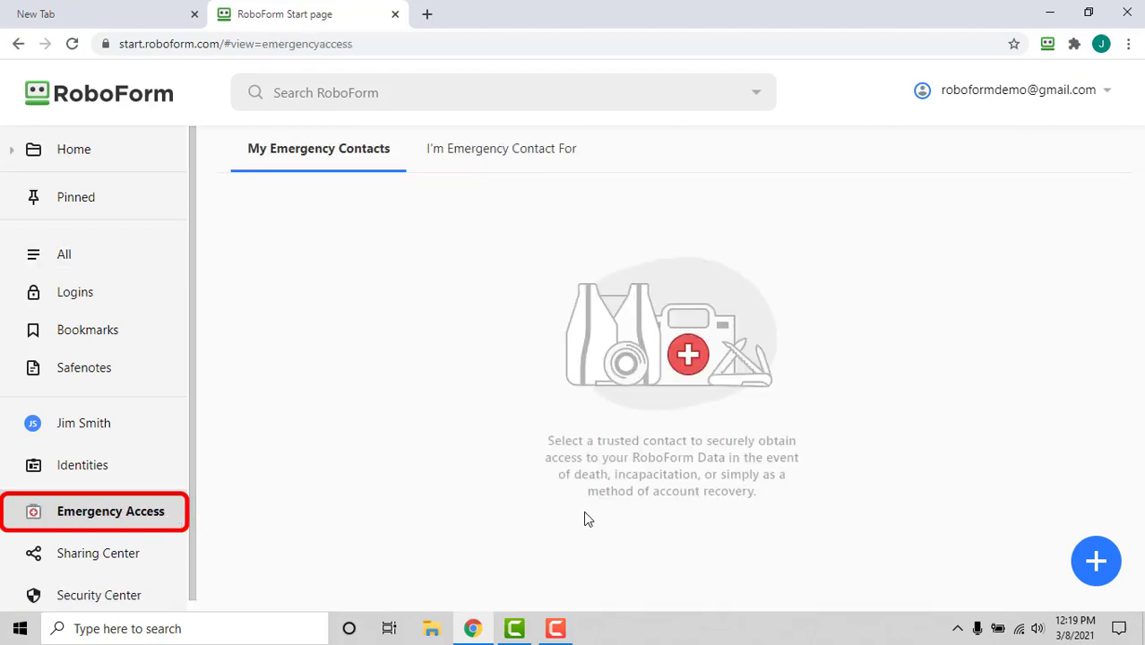
{"action": "left_click", "coordinate": [1096, 564]}
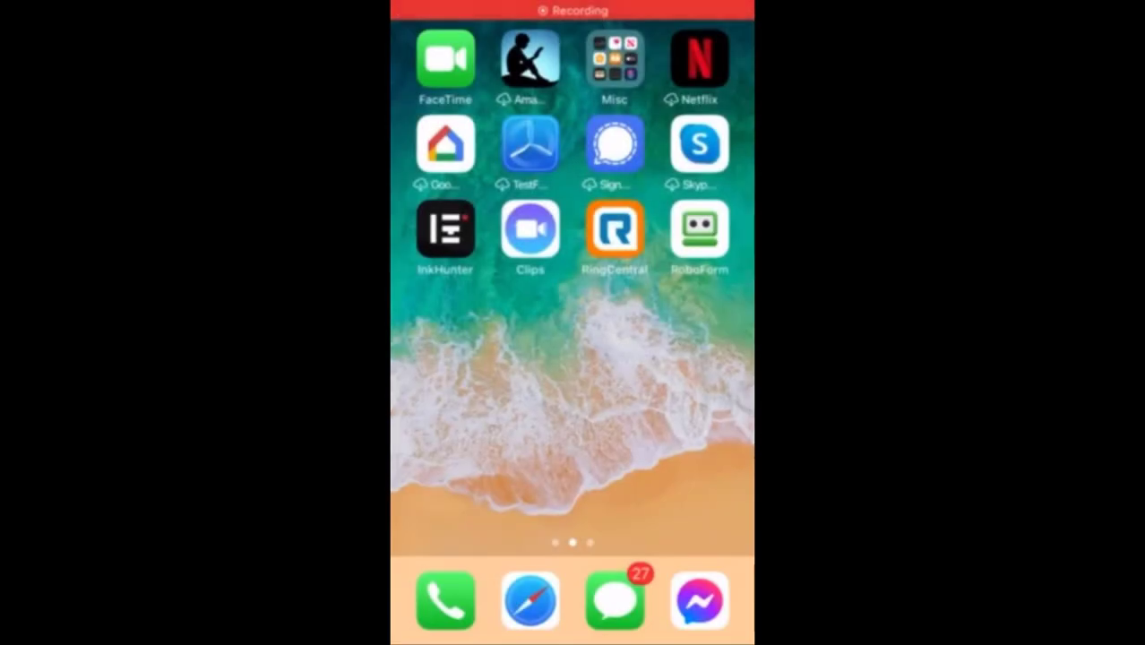
In the iOS app, go to Tools > Emergency Access and start adding a new contact
{"action": "left_click", "coordinate": [699, 230]}
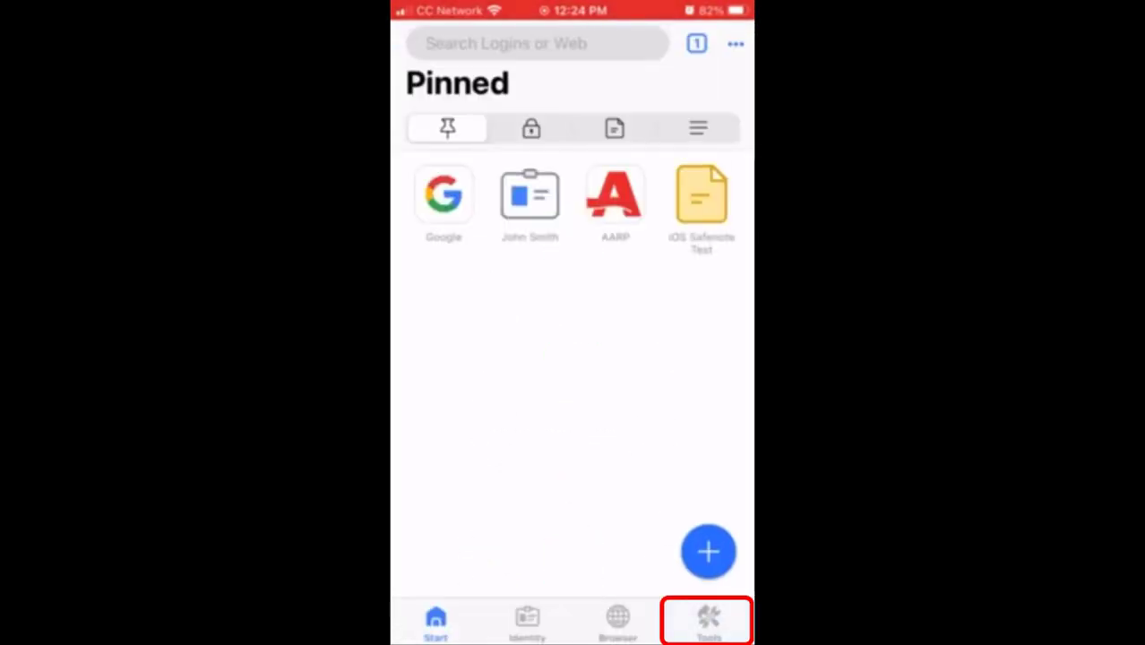
{"action": "left_click", "coordinate": [707, 620]}
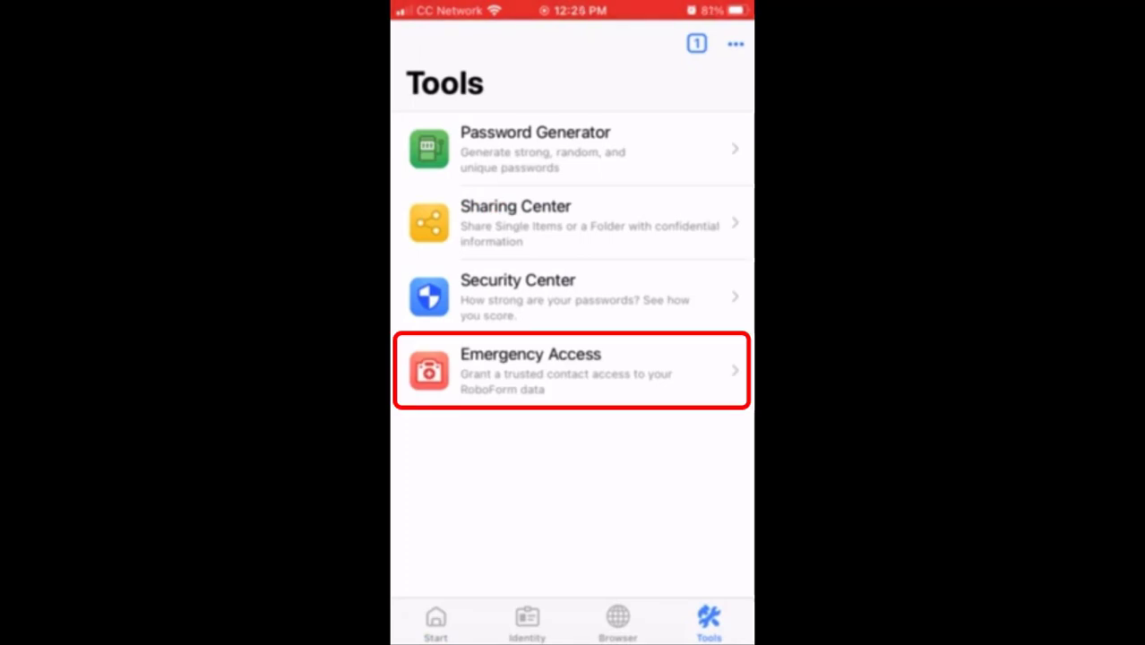
{"action": "left_click", "coordinate": [573, 371]}
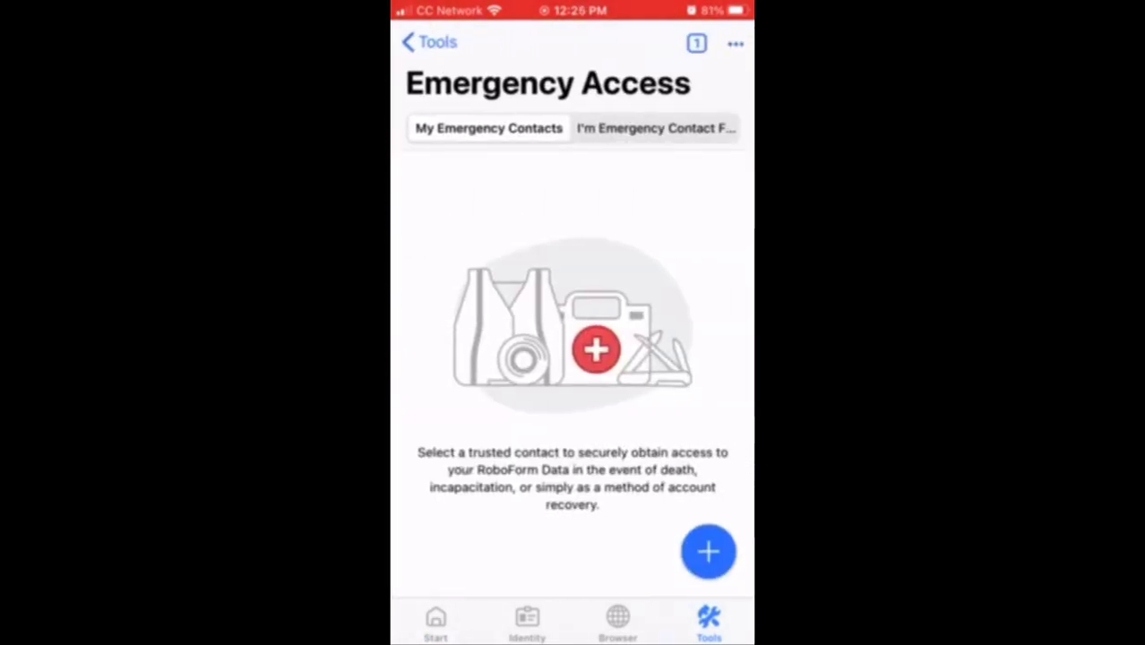
{"action": "left_click", "coordinate": [708, 551]}
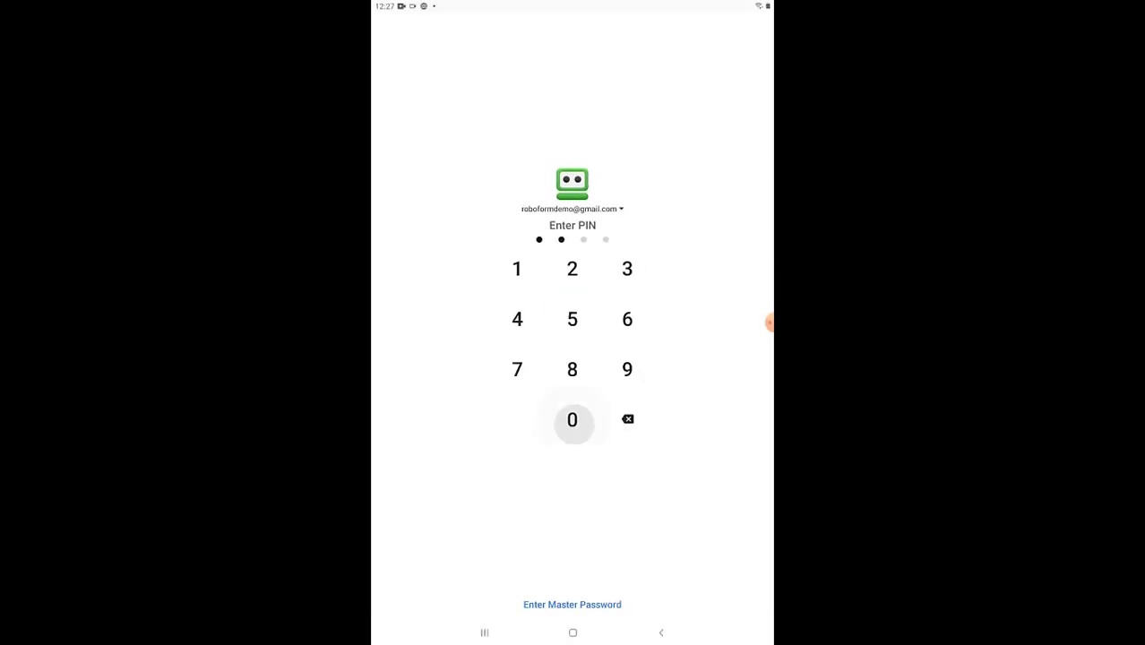
{"action": "left_click", "coordinate": [571, 419]}
{"action": "left_click", "coordinate": [572, 419]}
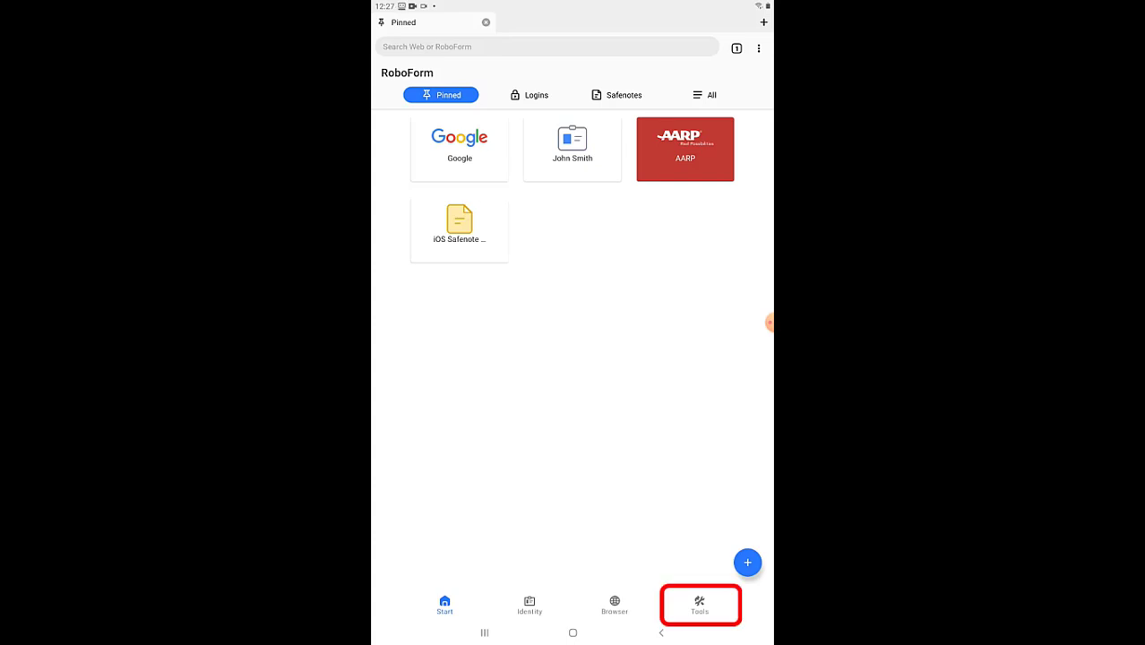
Unlock the Android app with the PIN, then start adding a contact under Tools > Emergency Access
{"action": "left_click", "coordinate": [699, 605]}
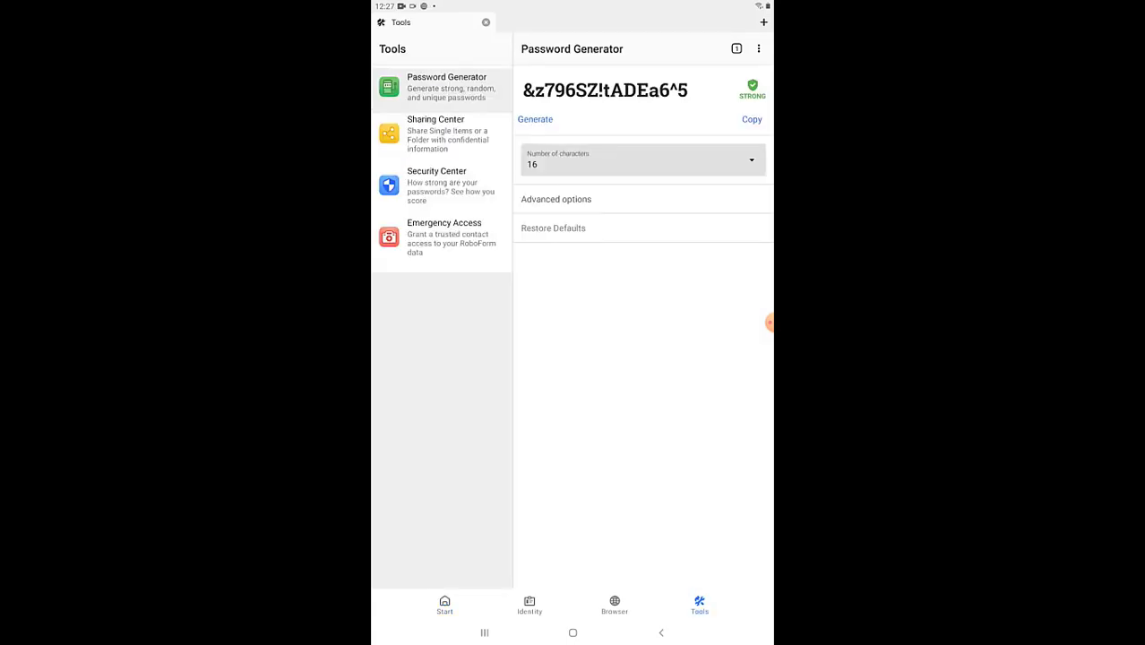
{"action": "left_click", "coordinate": [443, 238]}
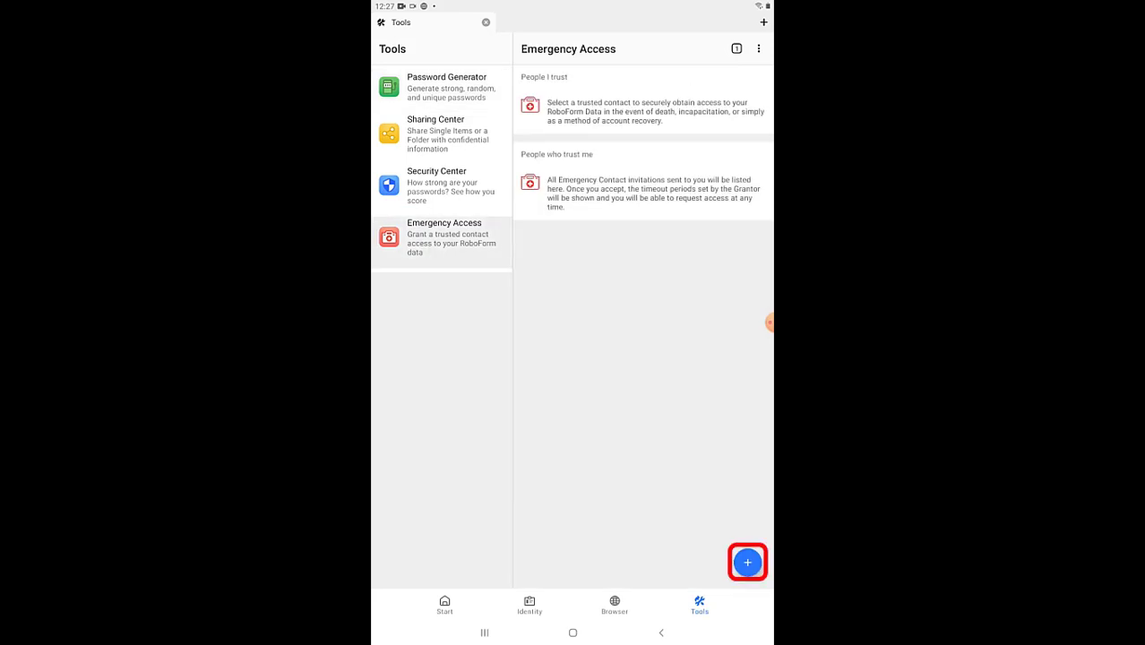
{"action": "left_click", "coordinate": [748, 561]}
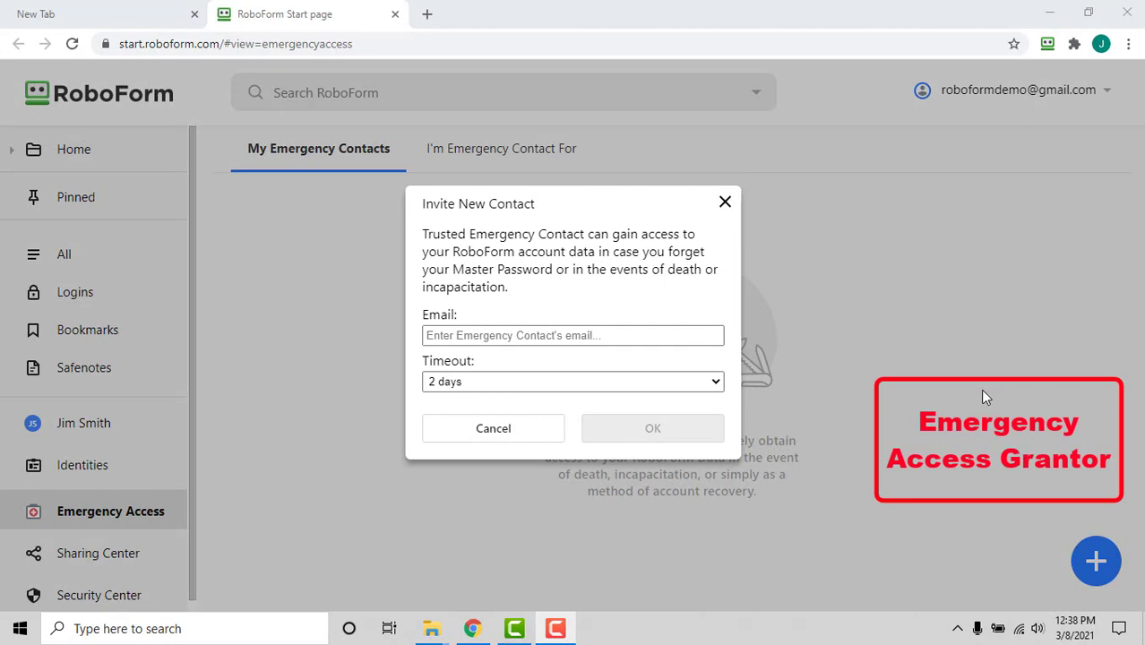
Enter the emergency contact's e-mail address and set the invitation timeout to 30 days
{"action": "left_click", "coordinate": [722, 320]}
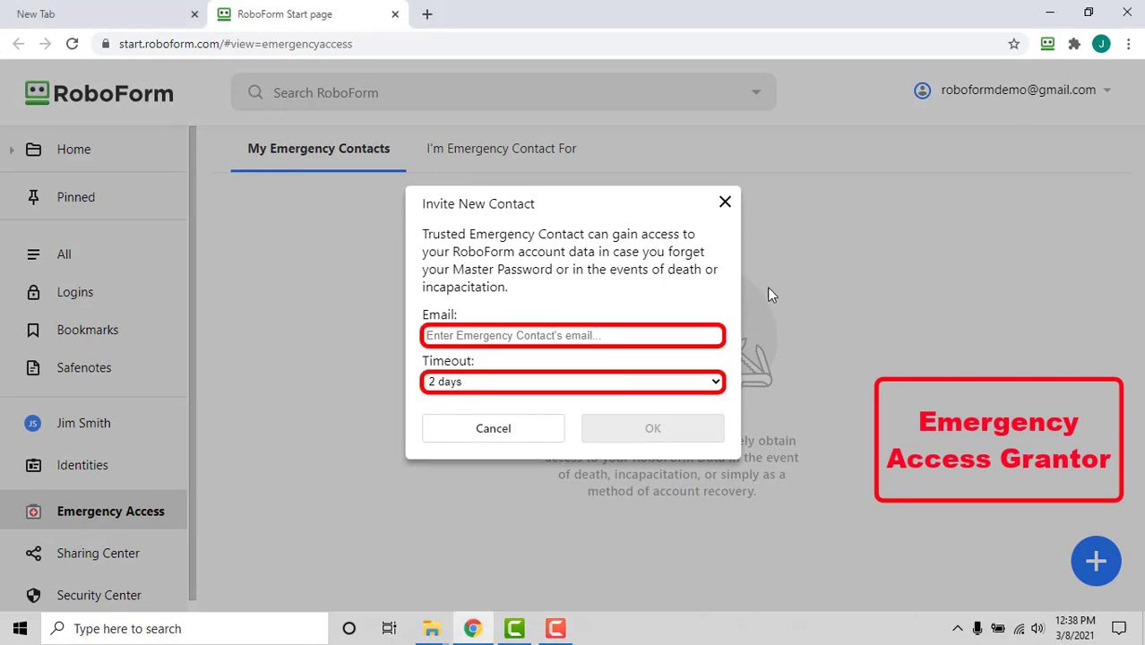
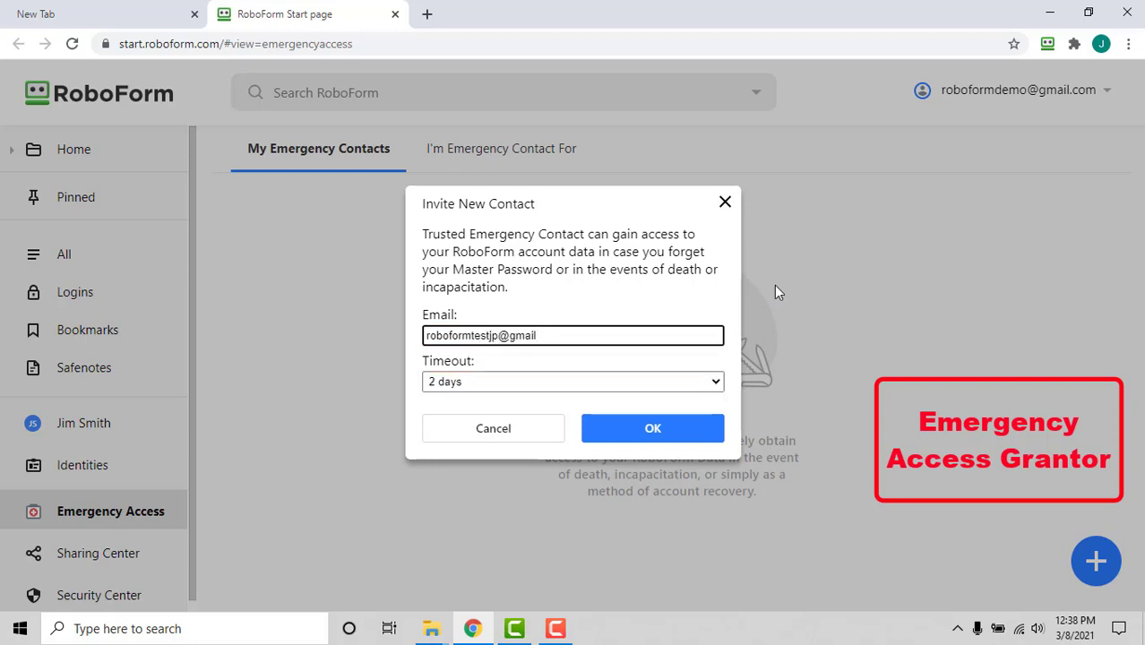
{"action": "left_click", "coordinate": [705, 382]}
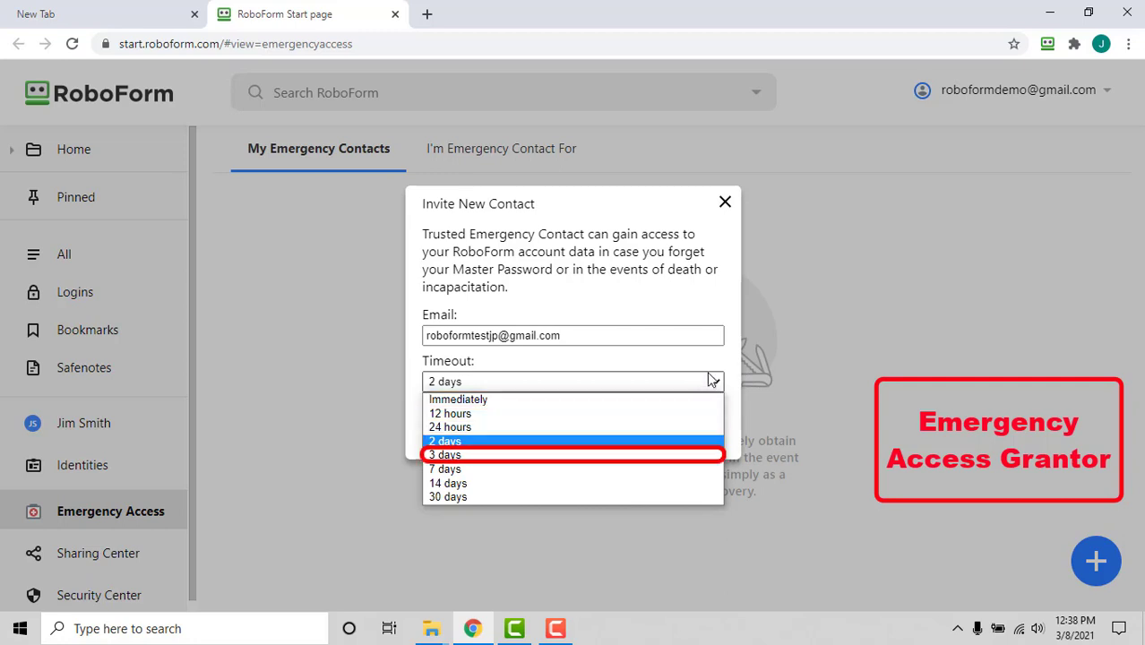
{"action": "left_click", "coordinate": [652, 497]}
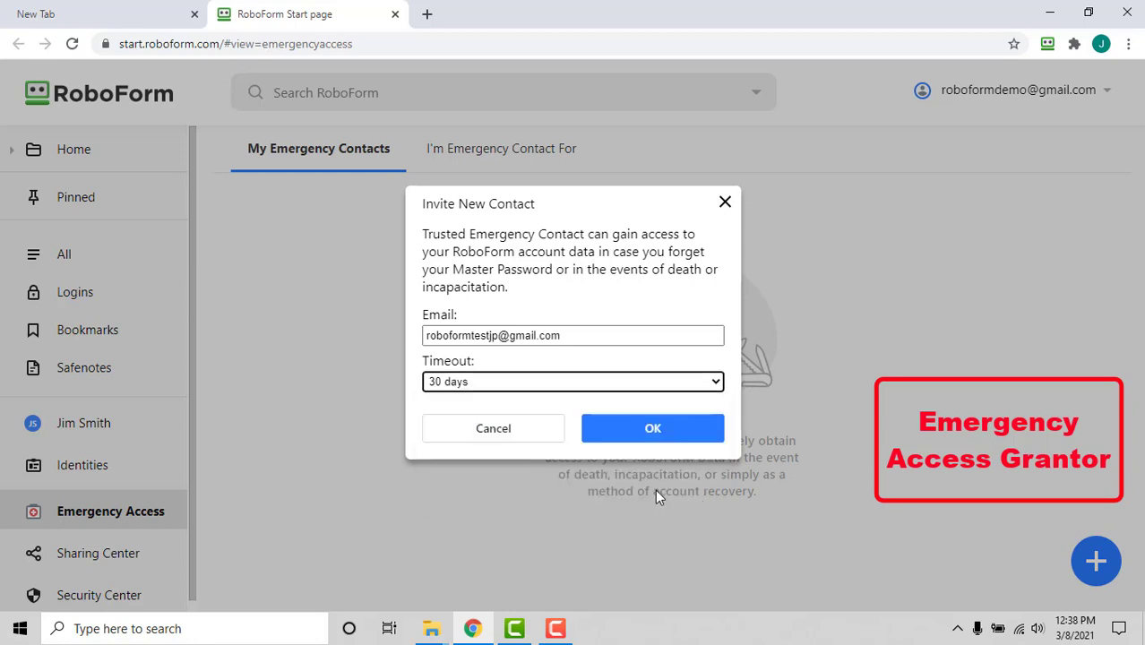
Send the invitation, then accept Test Account's invitation under I'm Emergency Contact For
{"action": "left_click", "coordinate": [708, 443]}
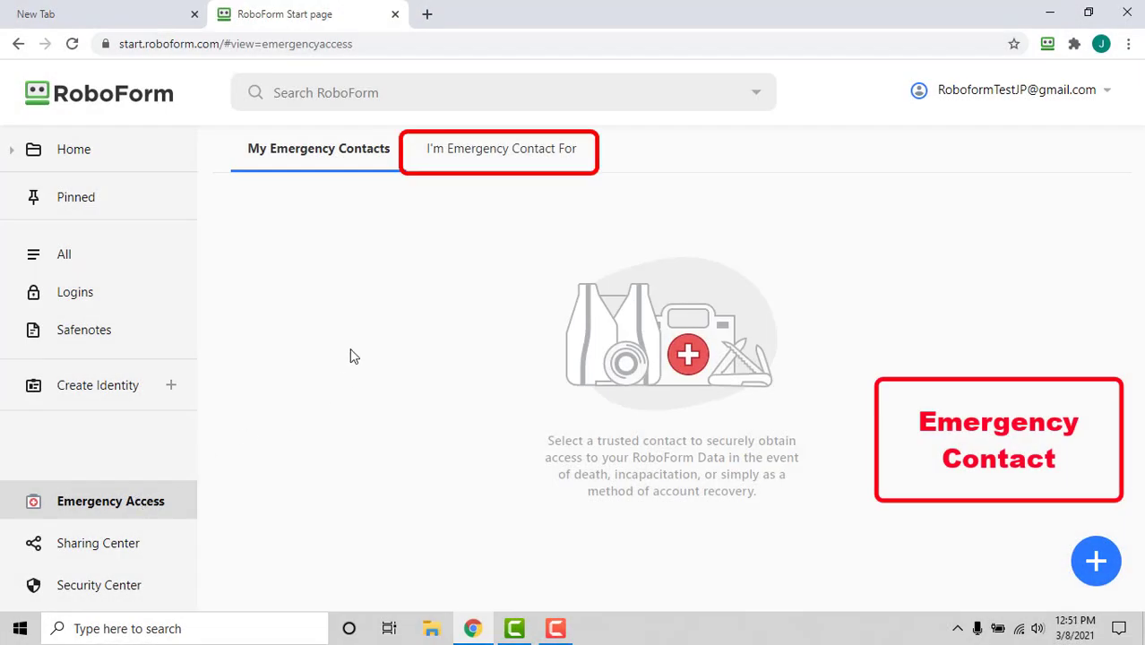
{"action": "left_click", "coordinate": [578, 155]}
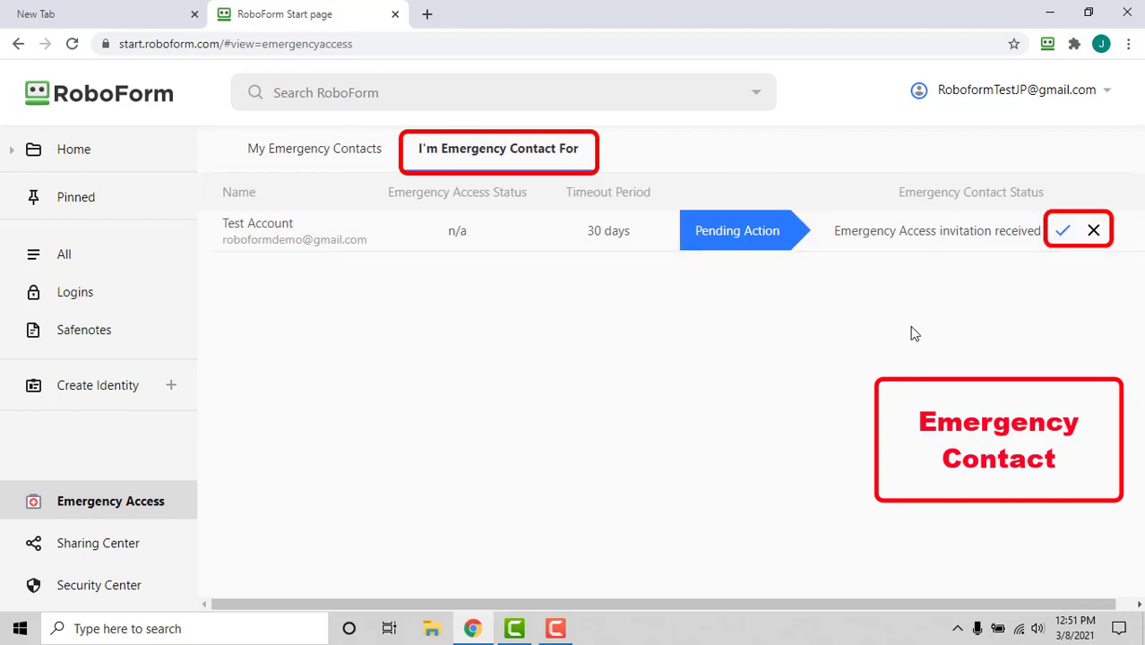
{"action": "left_click", "coordinate": [1066, 235]}
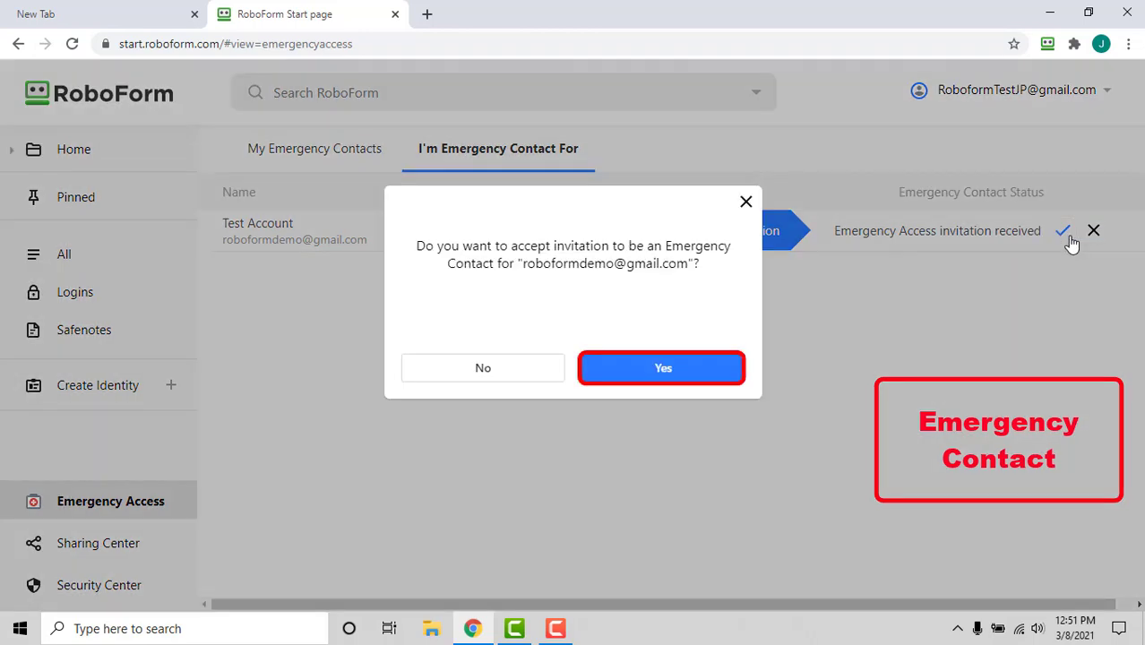
{"action": "left_click", "coordinate": [729, 377]}
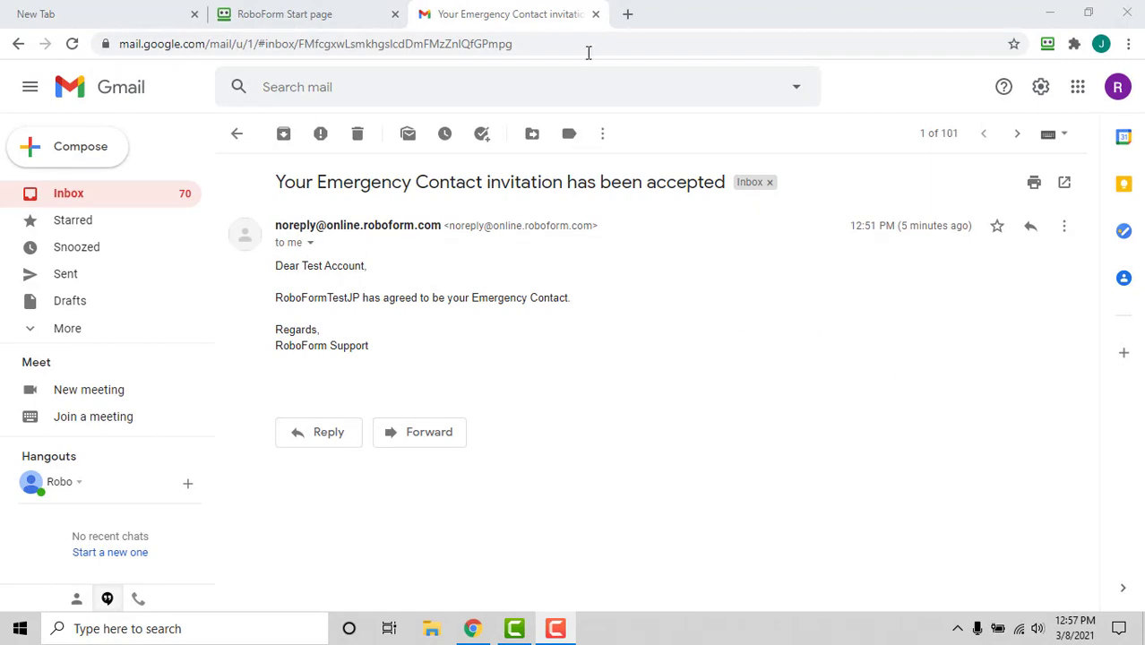
Leave the acceptance e-mail in Gmail and return to the RoboForm Start Page tab
{"action": "left_click", "coordinate": [595, 14]}
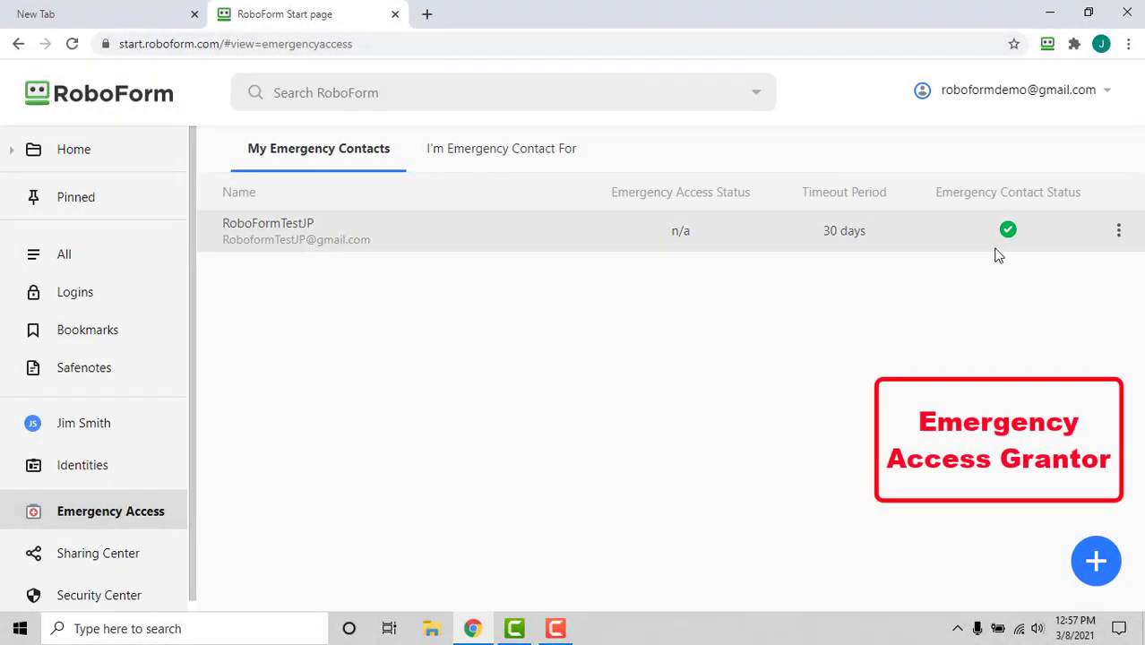
{"action": "mouse_move", "coordinate": [1008, 240]}
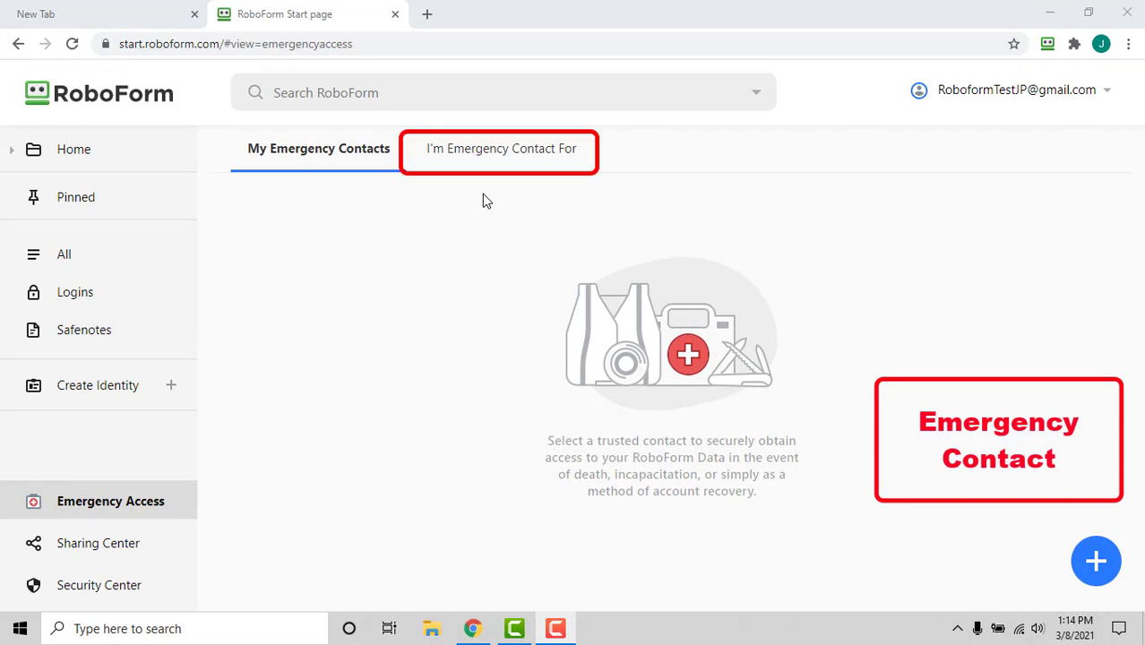
Request emergency access to Test Account's data from its row menu and confirm
{"action": "left_click", "coordinate": [546, 159]}
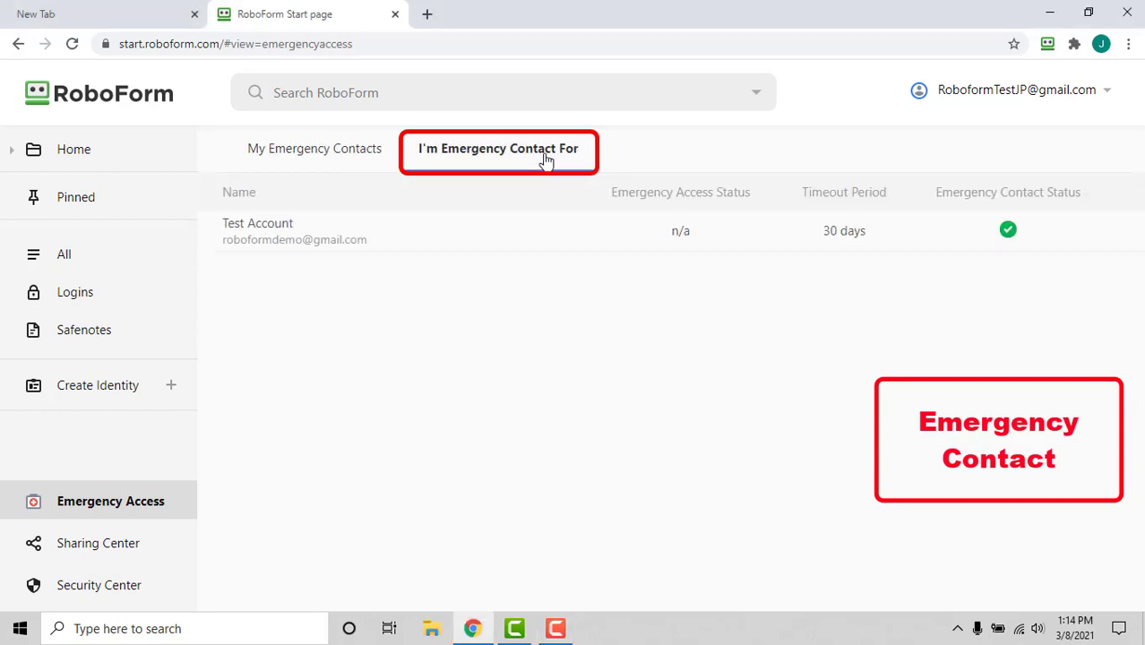
{"action": "mouse_move", "coordinate": [1073, 244]}
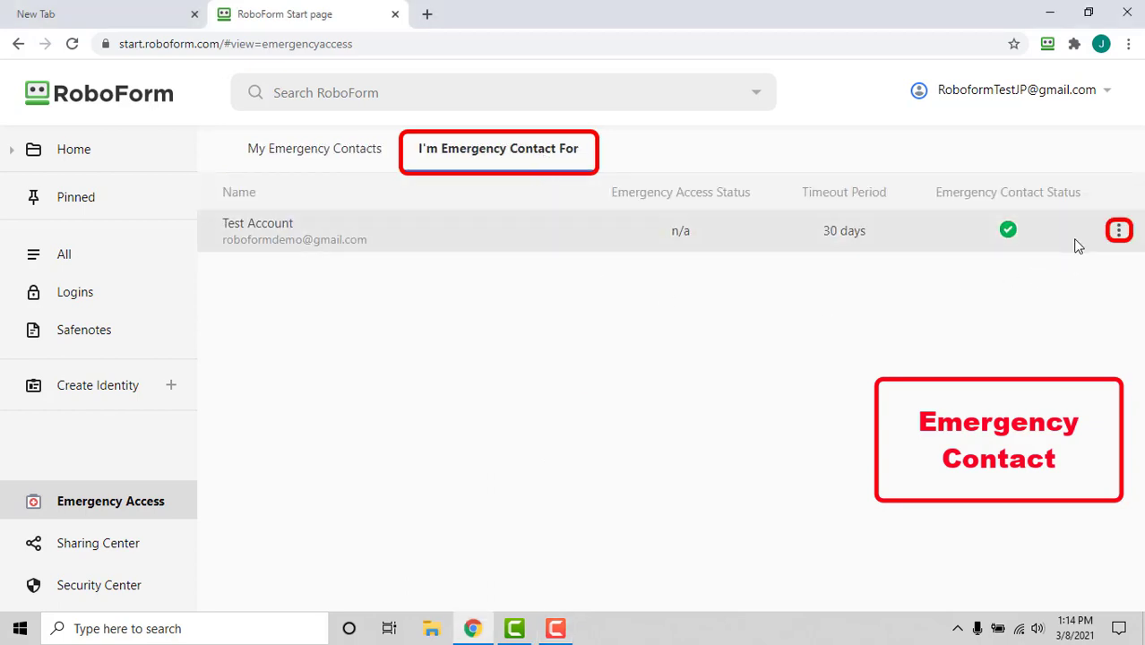
{"action": "left_click", "coordinate": [1119, 233]}
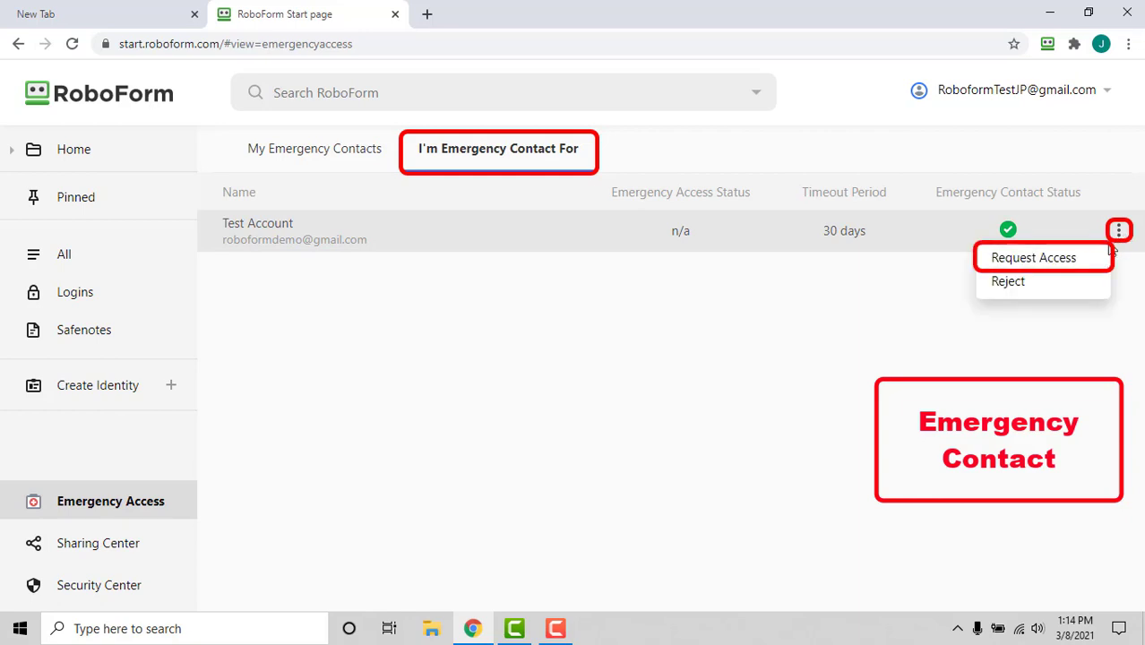
{"action": "left_click", "coordinate": [1098, 259]}
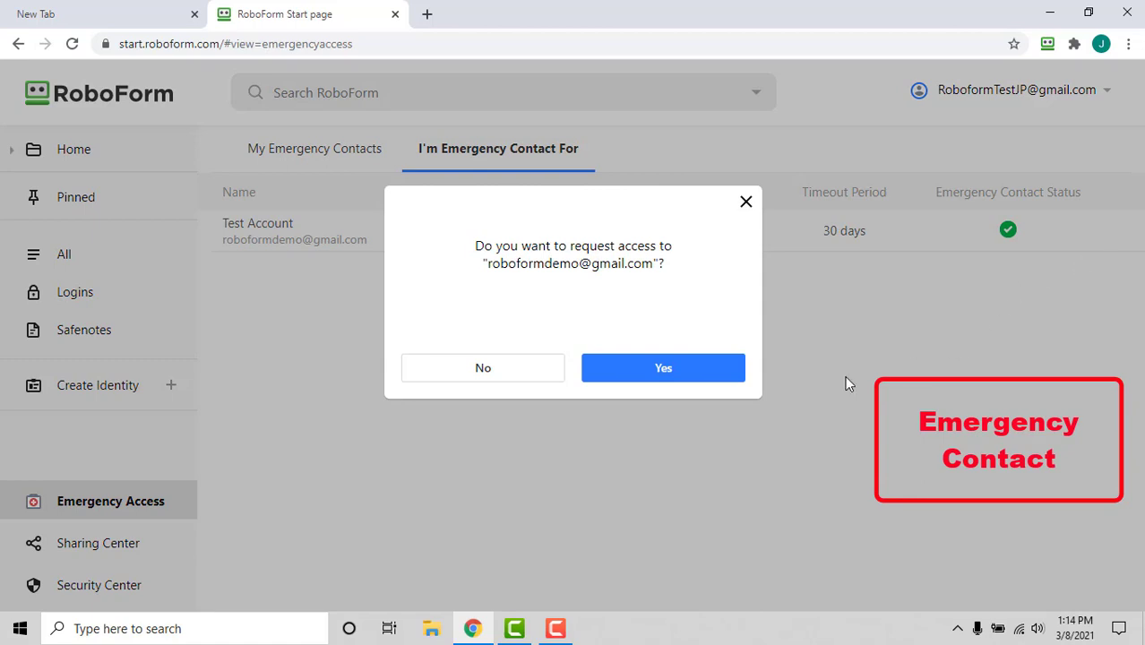
{"action": "left_click", "coordinate": [733, 379]}
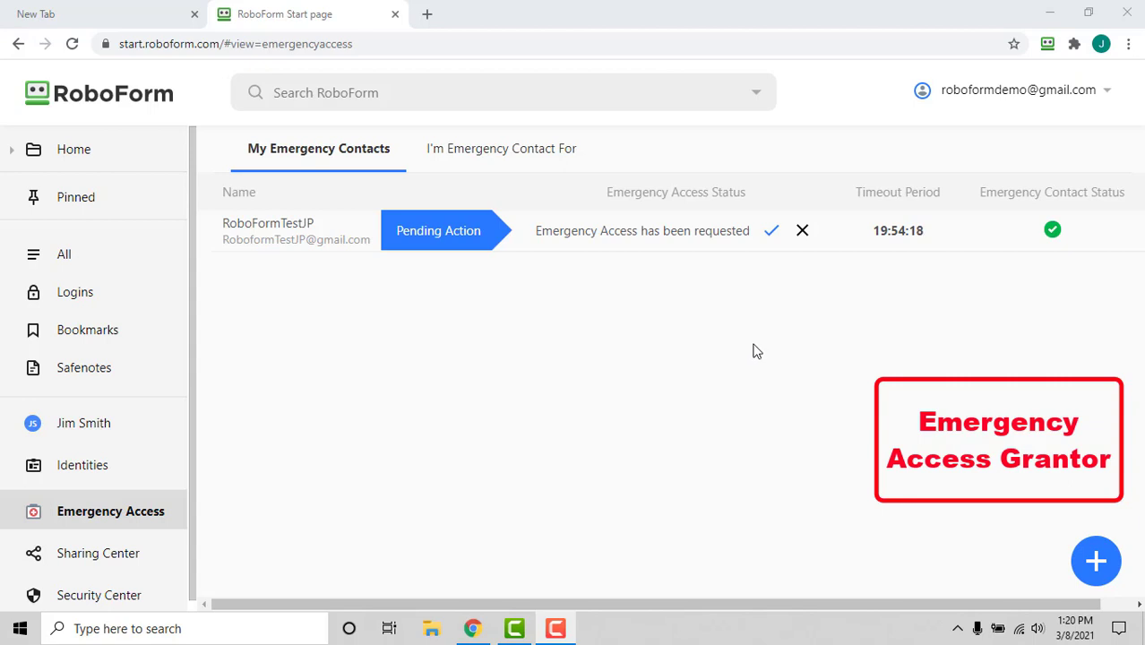
Approve the contact's pending emergency access request and confirm with Yes
{"action": "left_click", "coordinate": [770, 236]}
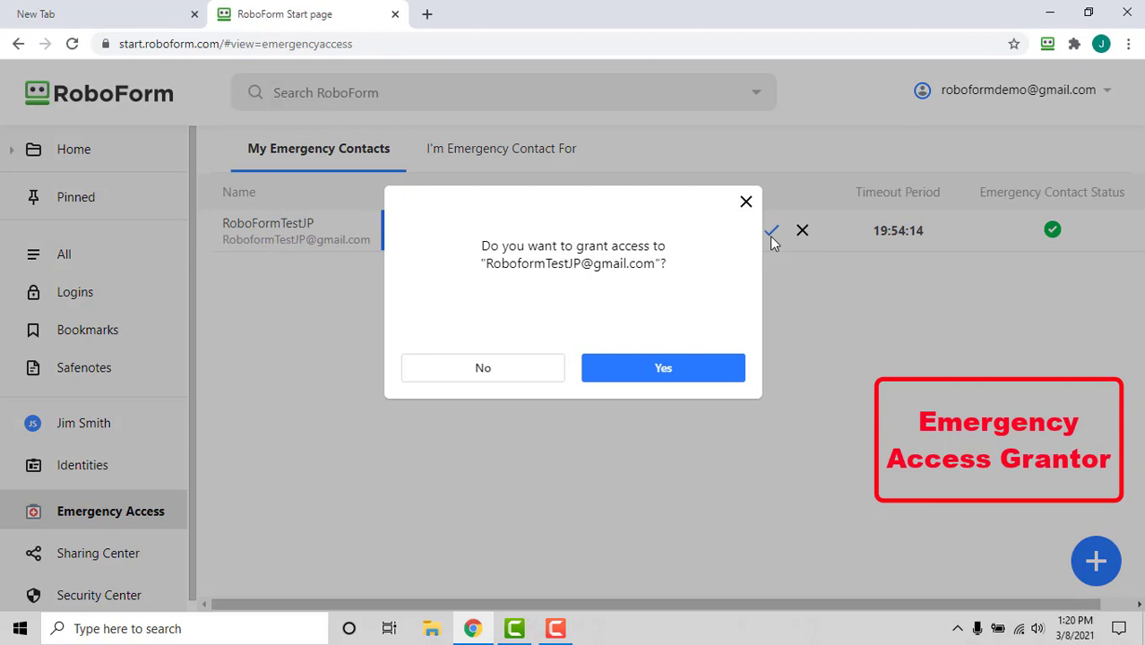
{"action": "left_click", "coordinate": [728, 379]}
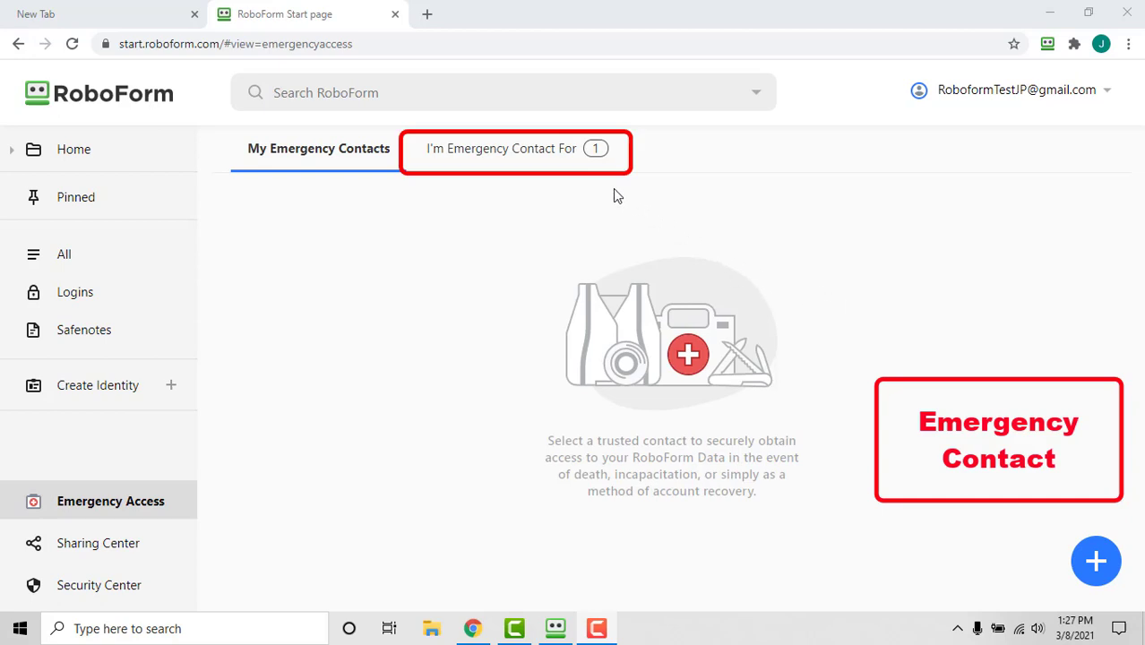
Use Get Data on Test Account, Download All shared items, and close the dialog
{"action": "left_click", "coordinate": [567, 162]}
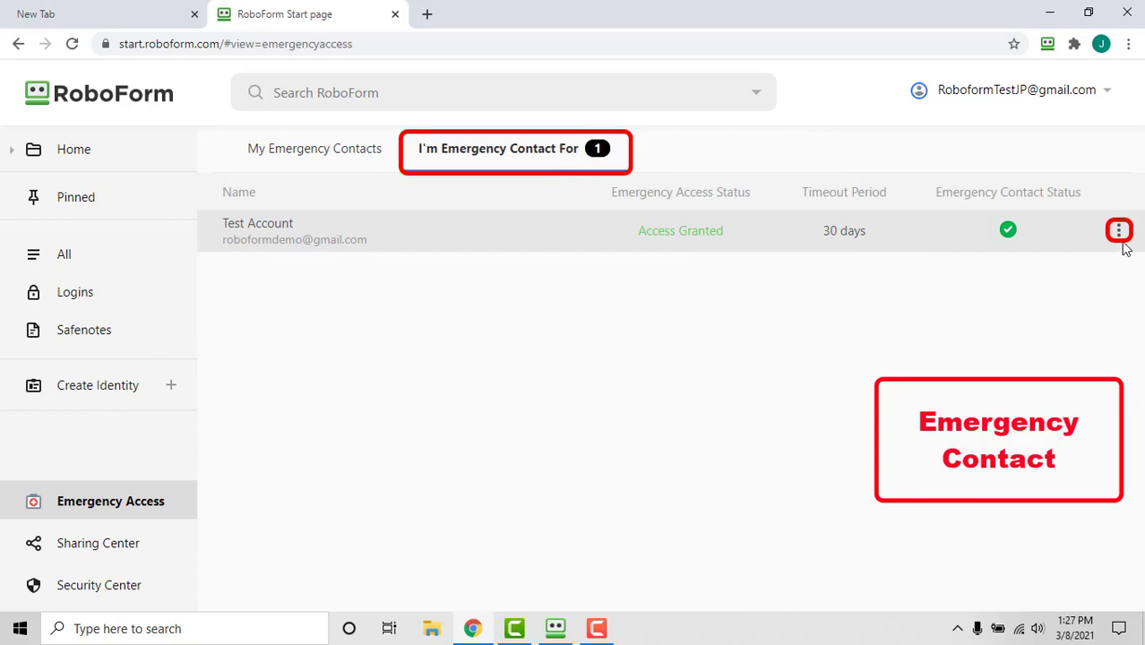
{"action": "left_click", "coordinate": [1119, 233]}
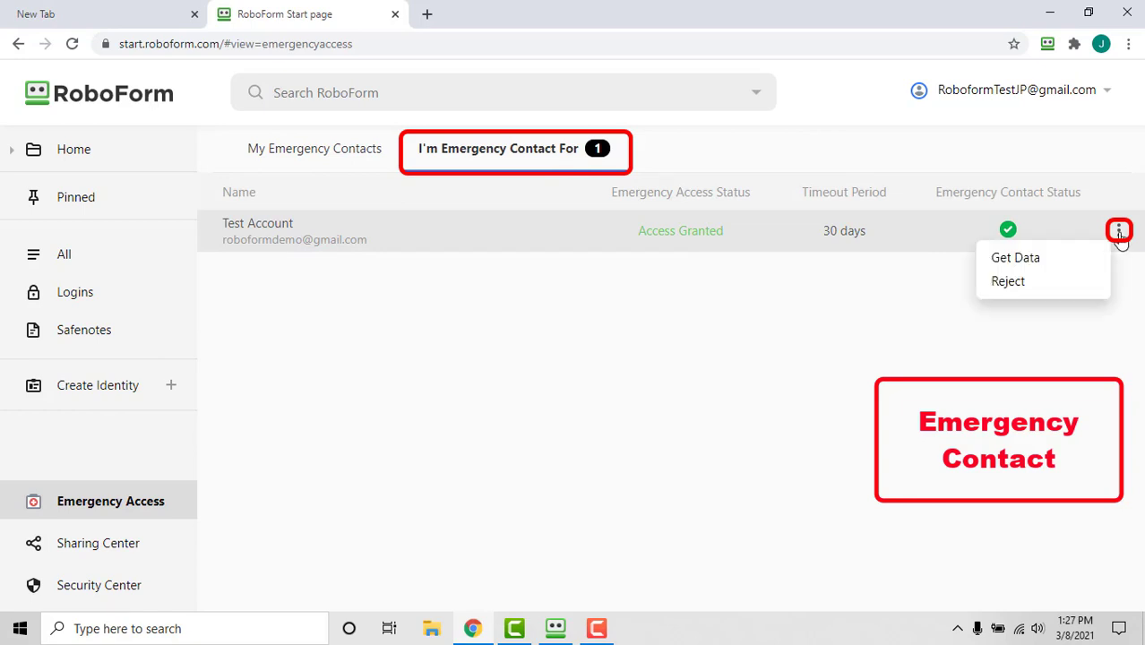
{"action": "left_click", "coordinate": [1086, 266]}
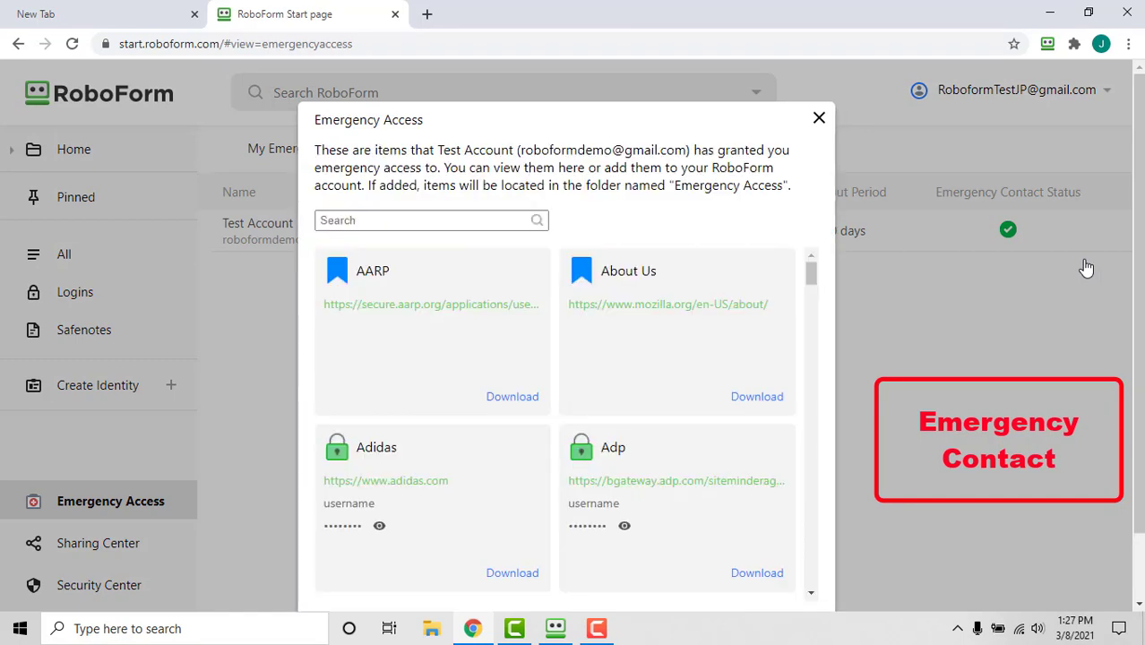
{"action": "left_click_drag", "start_coordinate": [1136, 249], "coordinate": [1139, 269]}
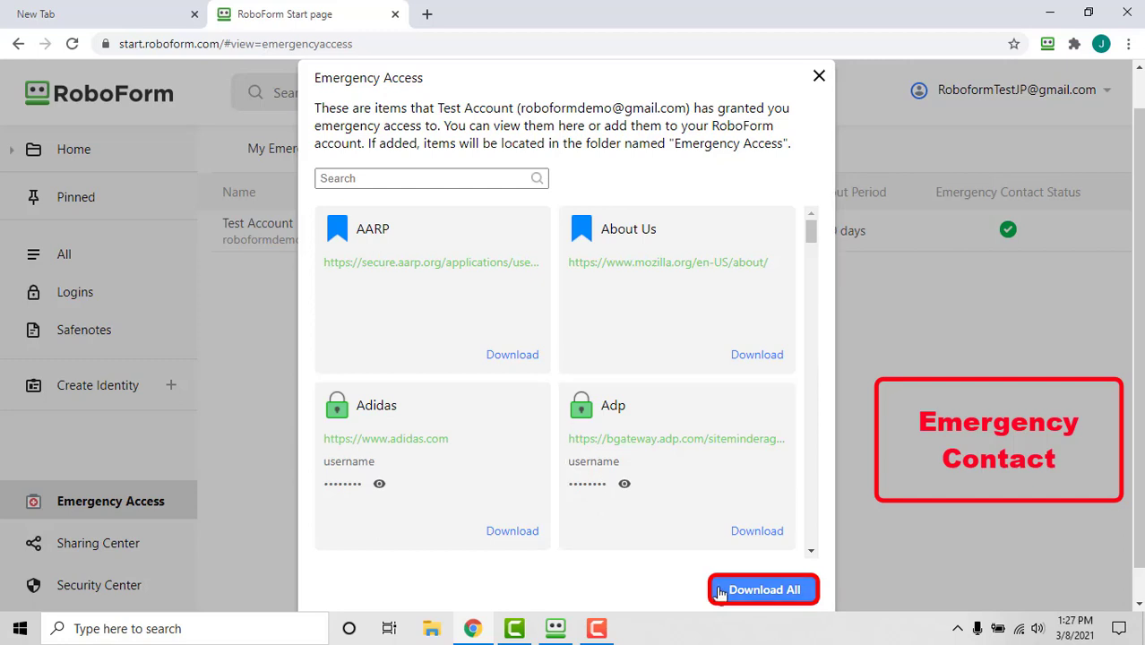
{"action": "left_click", "coordinate": [761, 594]}
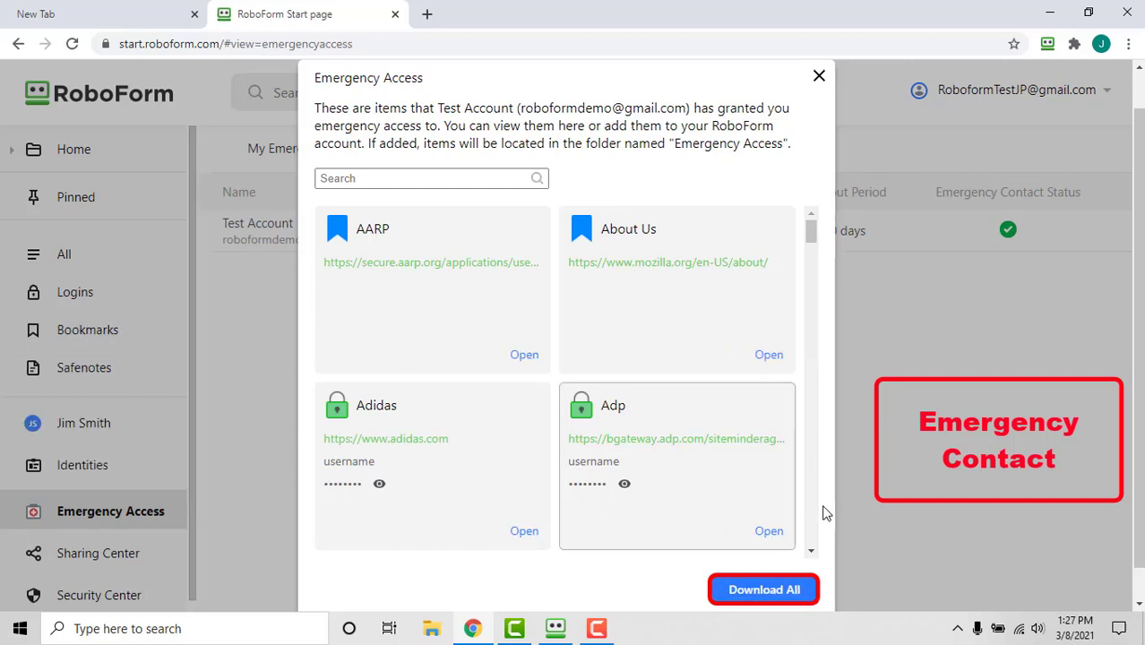
{"action": "left_click", "coordinate": [819, 77]}
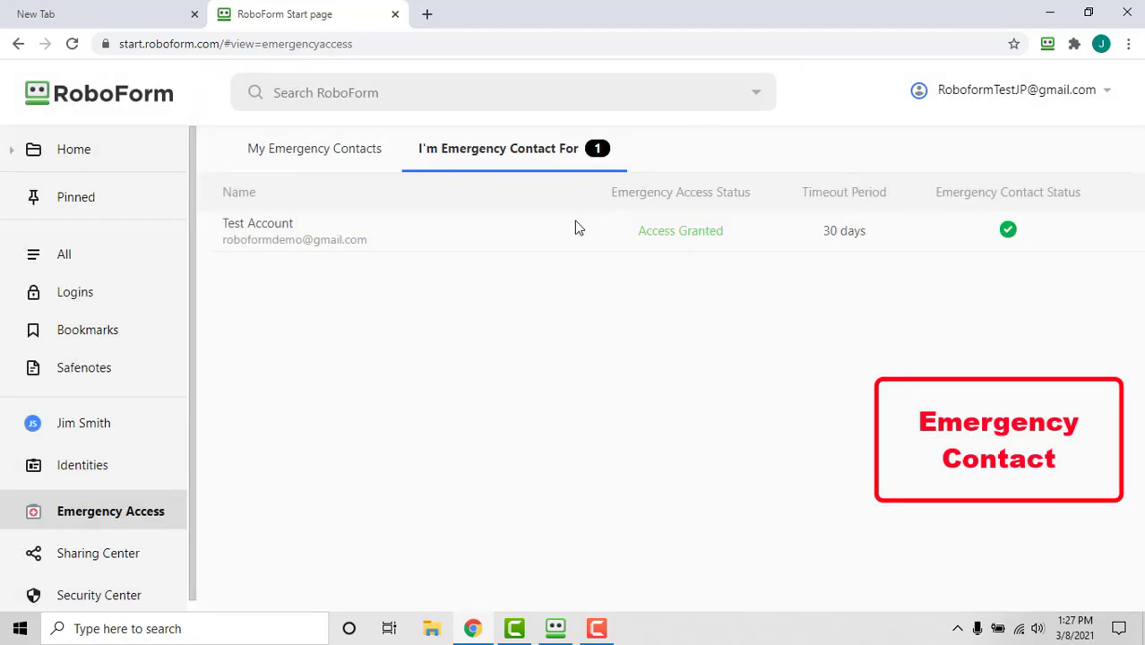